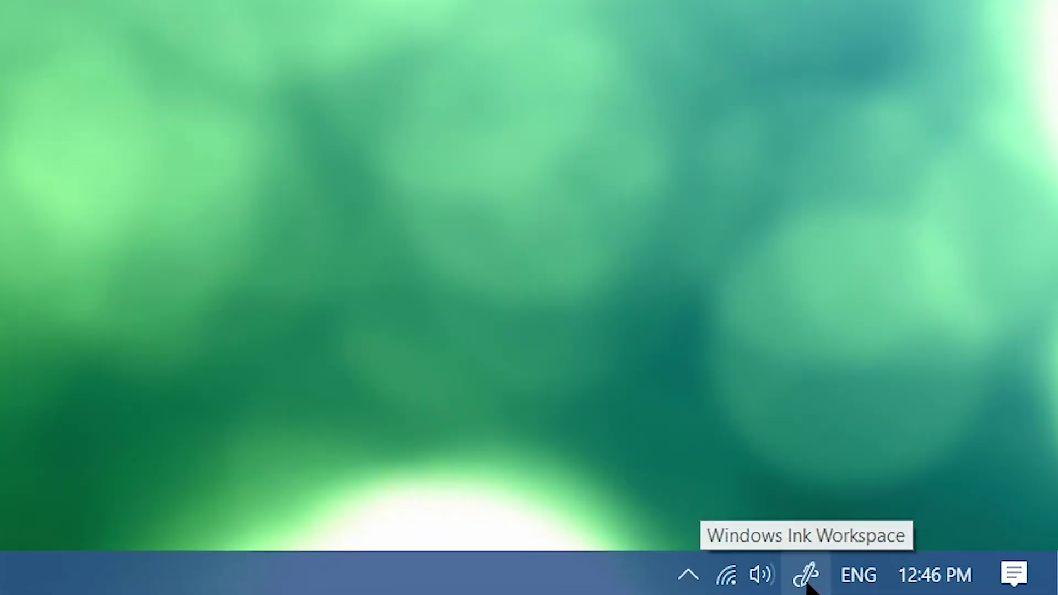
Step: Open a Windows Ink sketchpad and handwrite BEATS X on the first line
click(805, 576)
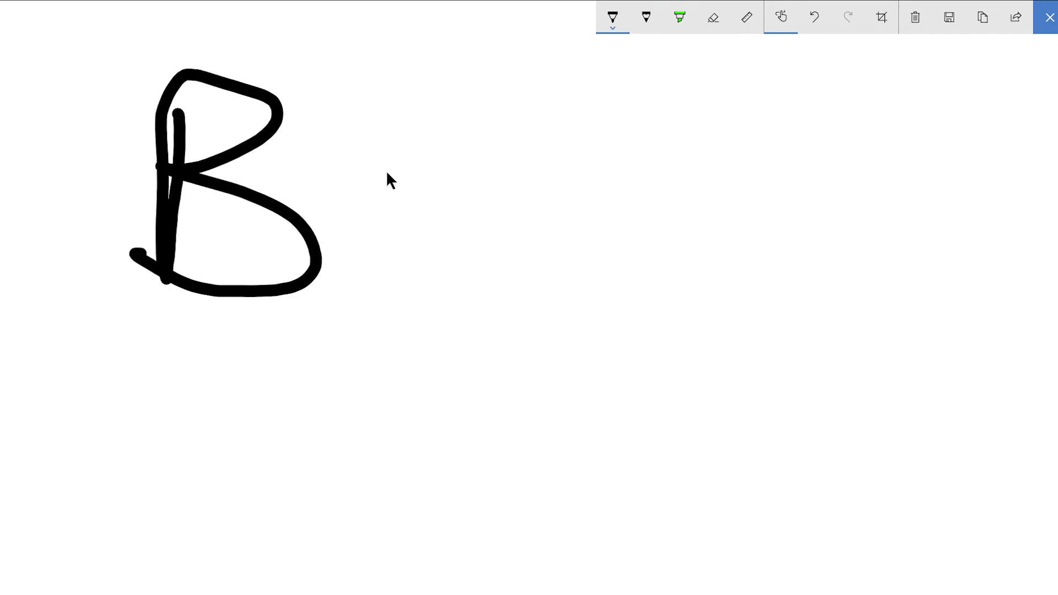
mouse_move(386, 154)
mouse_down()
mouse_move(425, 284)
mouse_move(485, 163)
mouse_up()
drag(353, 199, 435, 197)
mouse_move(526, 164)
mouse_down()
mouse_move(517, 203)
mouse_move(602, 310)
mouse_up()
drag(500, 224, 617, 201)
drag(608, 156, 740, 147)
drag(705, 144, 711, 295)
mouse_move(897, 151)
mouse_down()
mouse_move(864, 189)
mouse_move(848, 267)
mouse_up()
drag(1022, 117, 969, 292)
drag(950, 128, 1044, 293)
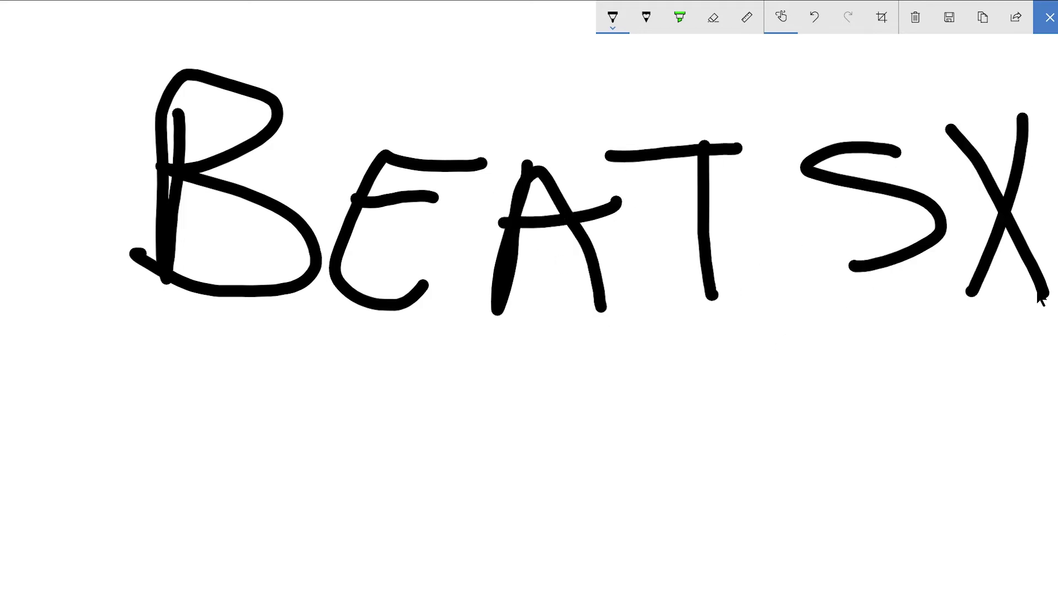
Step: Handwrite REVIEW on a second line beneath BEATS X
mouse_move(258, 376)
mouse_down()
mouse_move(257, 497)
mouse_move(341, 488)
mouse_up()
mouse_move(413, 404)
mouse_down()
mouse_move(466, 486)
mouse_move(480, 392)
mouse_up()
drag(389, 434, 467, 441)
mouse_move(530, 397)
mouse_down()
mouse_move(589, 414)
mouse_move(592, 405)
mouse_up()
drag(629, 405, 650, 500)
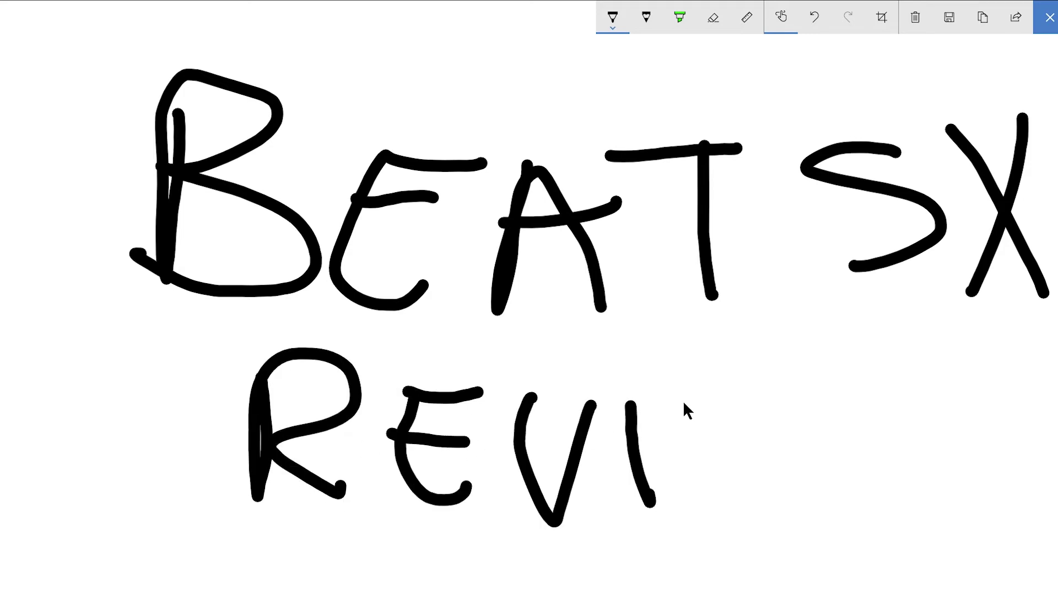
mouse_move(684, 403)
mouse_down()
mouse_move(741, 498)
mouse_move(747, 389)
mouse_up()
drag(692, 438, 747, 434)
mouse_move(768, 384)
mouse_down()
mouse_move(807, 438)
mouse_move(869, 380)
mouse_up()
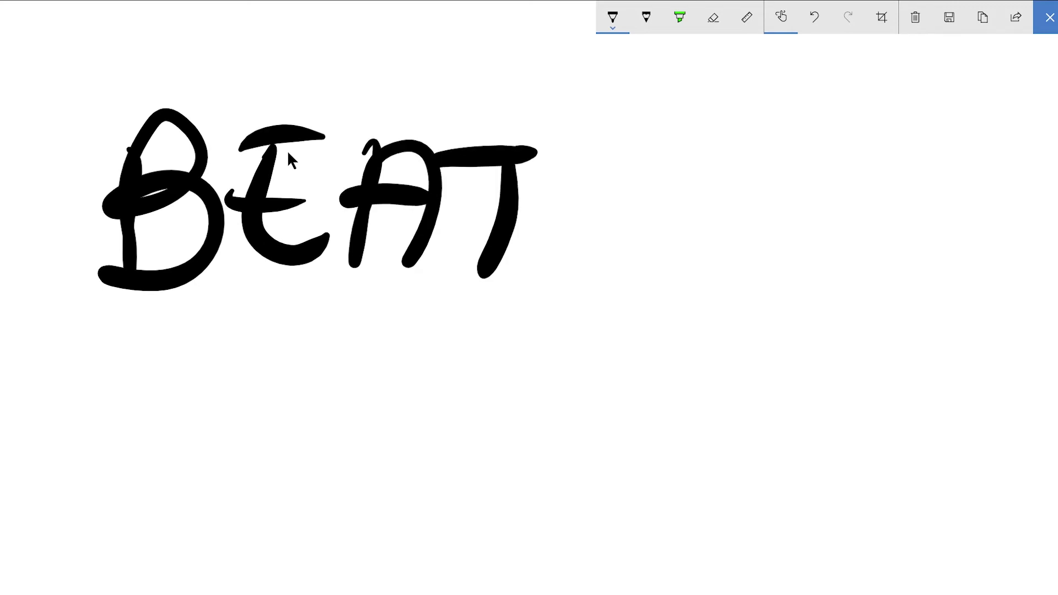
Step: Finish BEATS X neatly with the S and X, then write R, E, V below it
mouse_move(615, 144)
mouse_down()
mouse_move(600, 135)
mouse_move(559, 251)
mouse_up()
drag(838, 122, 755, 281)
drag(750, 107, 863, 281)
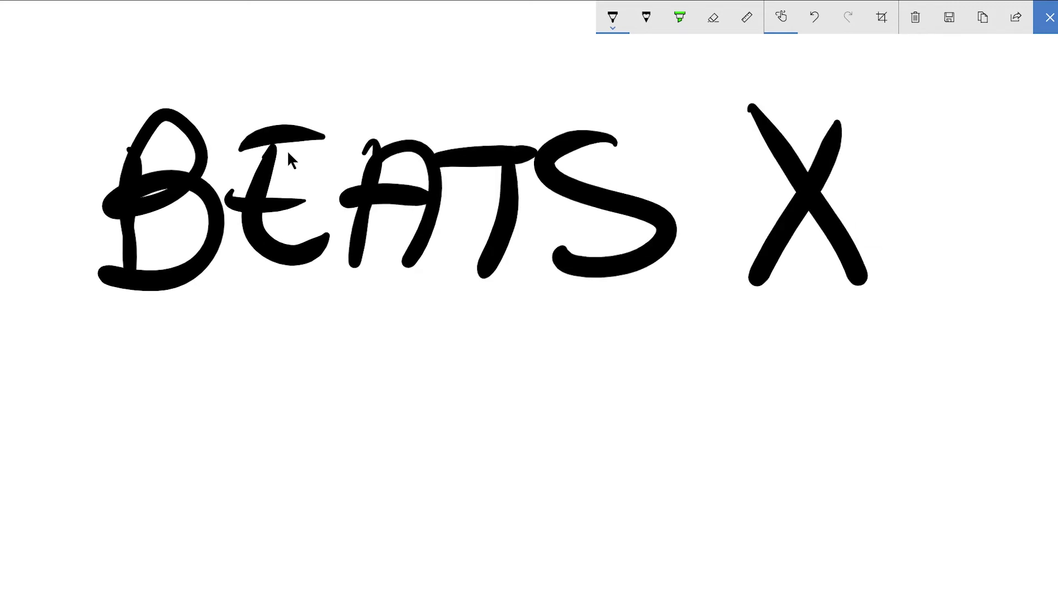
mouse_move(270, 335)
mouse_down()
mouse_move(227, 419)
mouse_move(325, 450)
mouse_up()
drag(361, 361, 388, 455)
drag(361, 355, 439, 347)
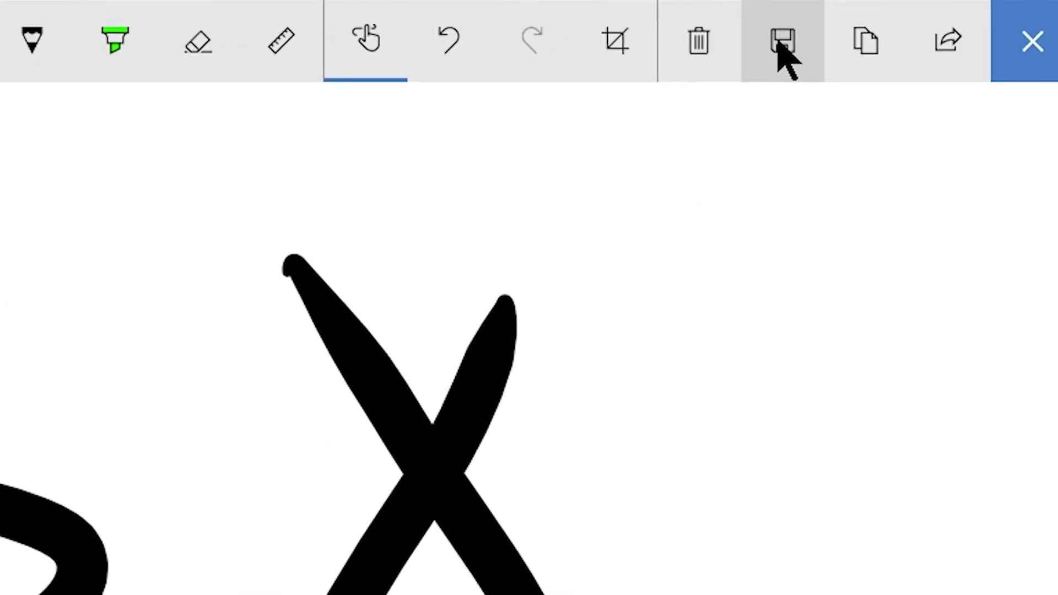
Step: Save the sketch as a PNG on the Desktop, appending 1 to the file name
click(779, 44)
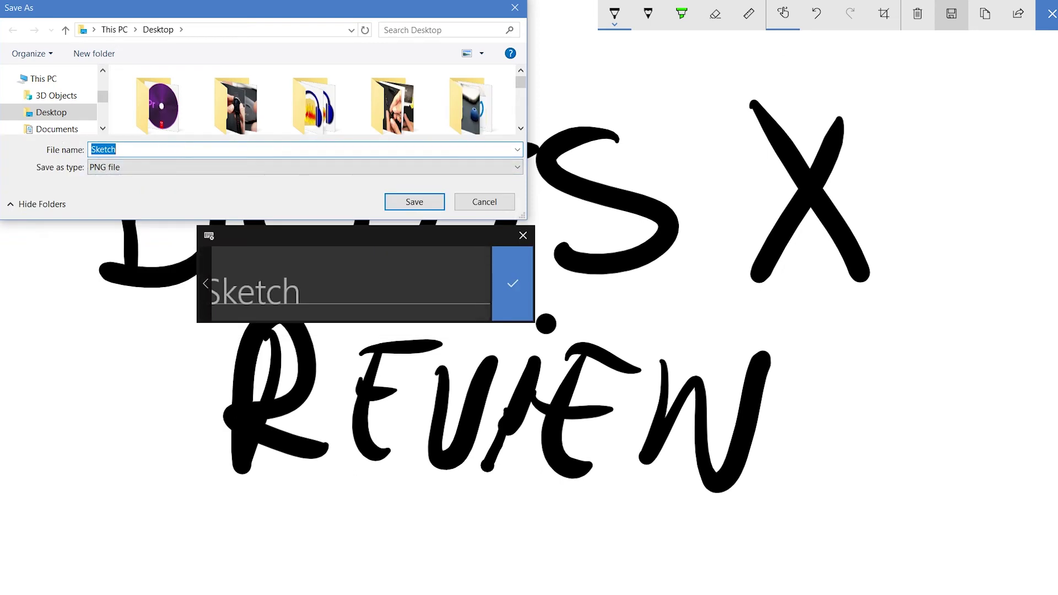
click(163, 149)
text(123)
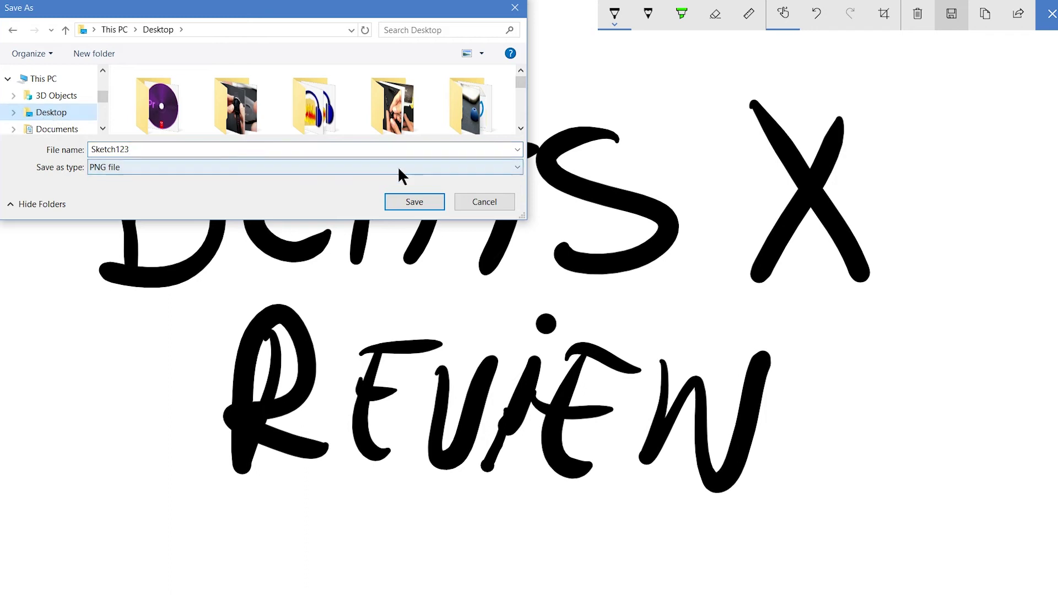
click(416, 203)
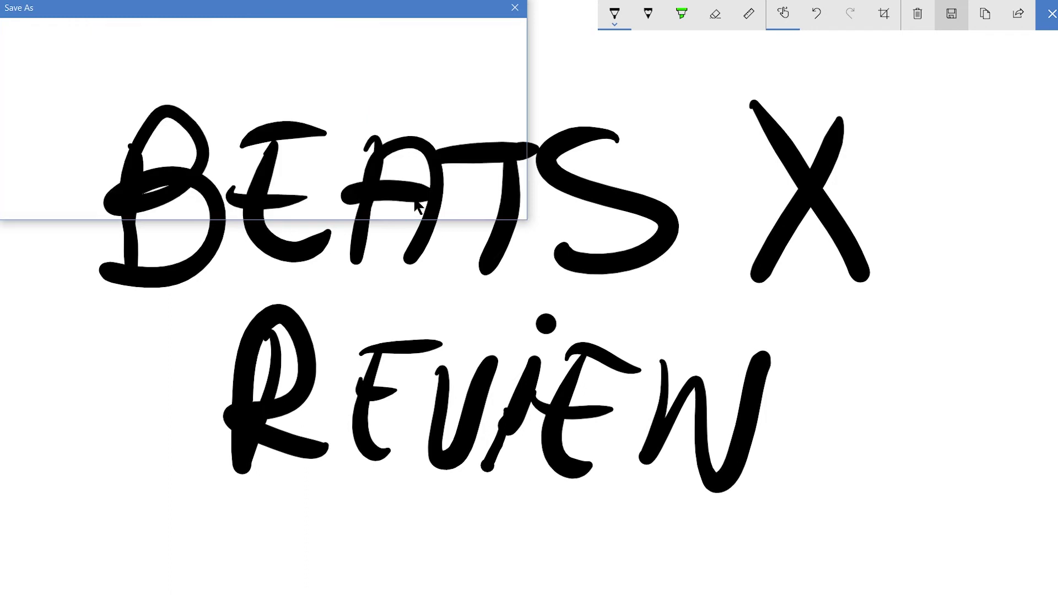
click(1051, 14)
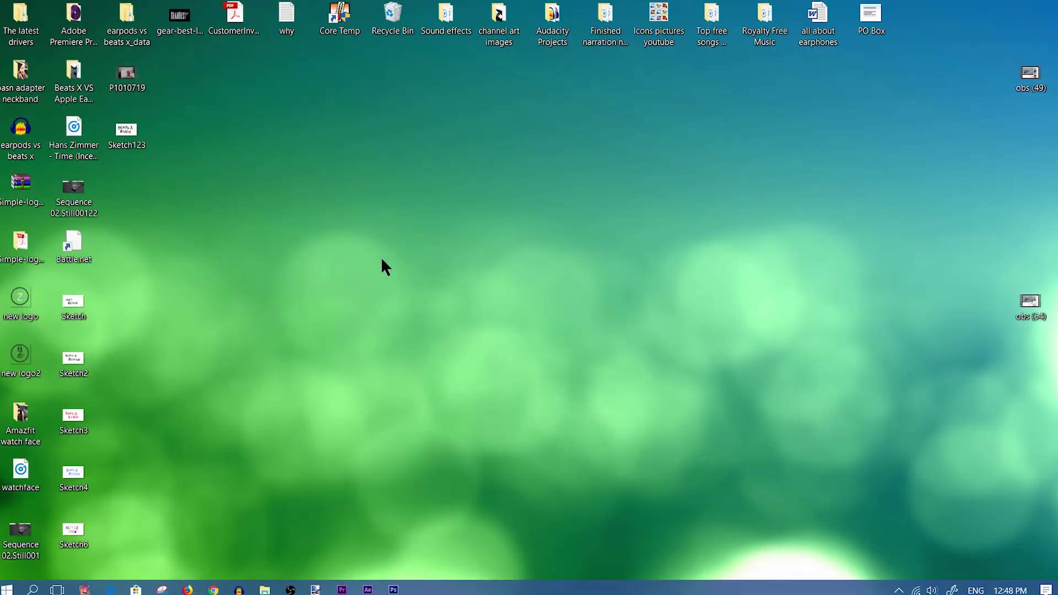
double_click(124, 135)
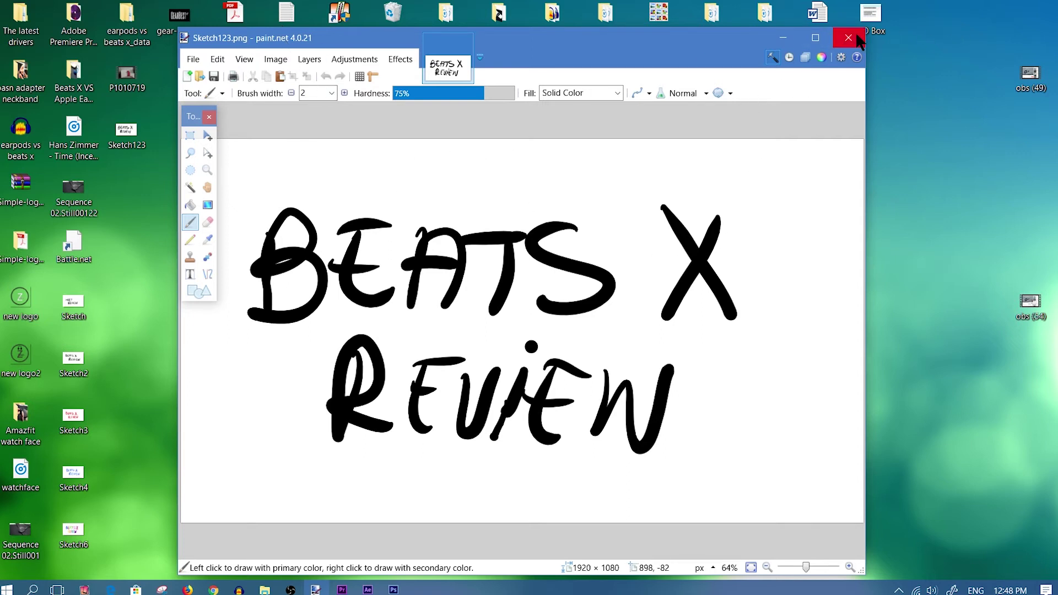
click(849, 38)
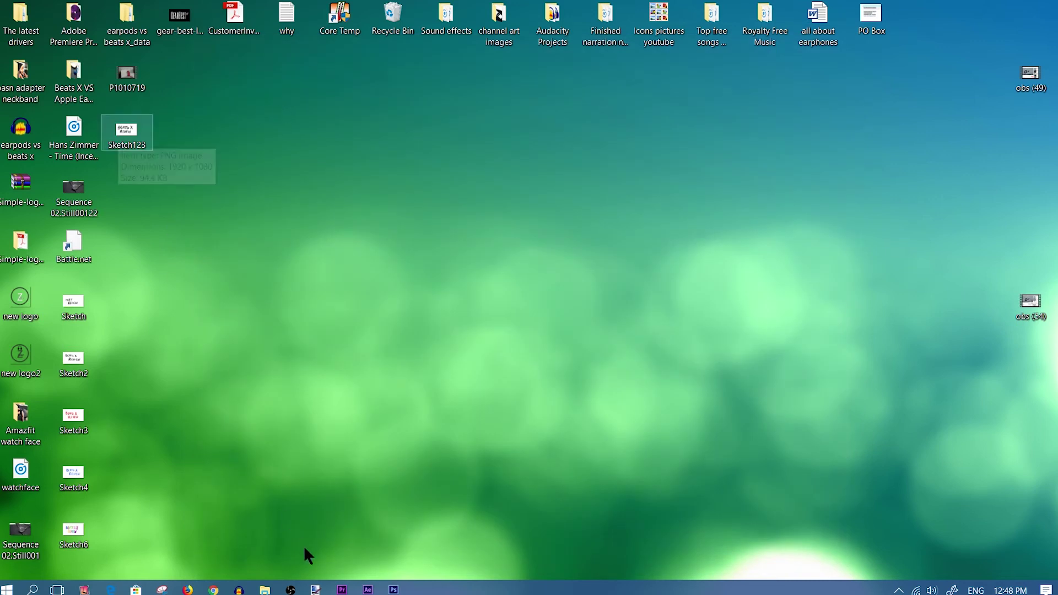
Step: Import Sketch123.png from the desktop into the Premiere Pro project panel
click(342, 590)
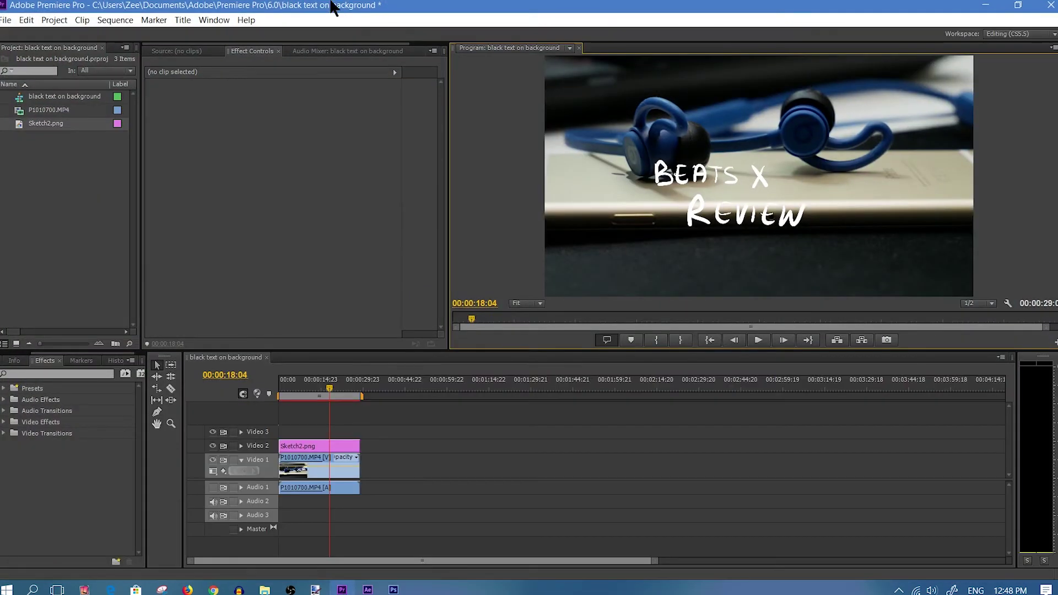
double_click(334, 6)
mouse_move(125, 130)
mouse_down()
mouse_move(369, 218)
mouse_move(358, 182)
mouse_up()
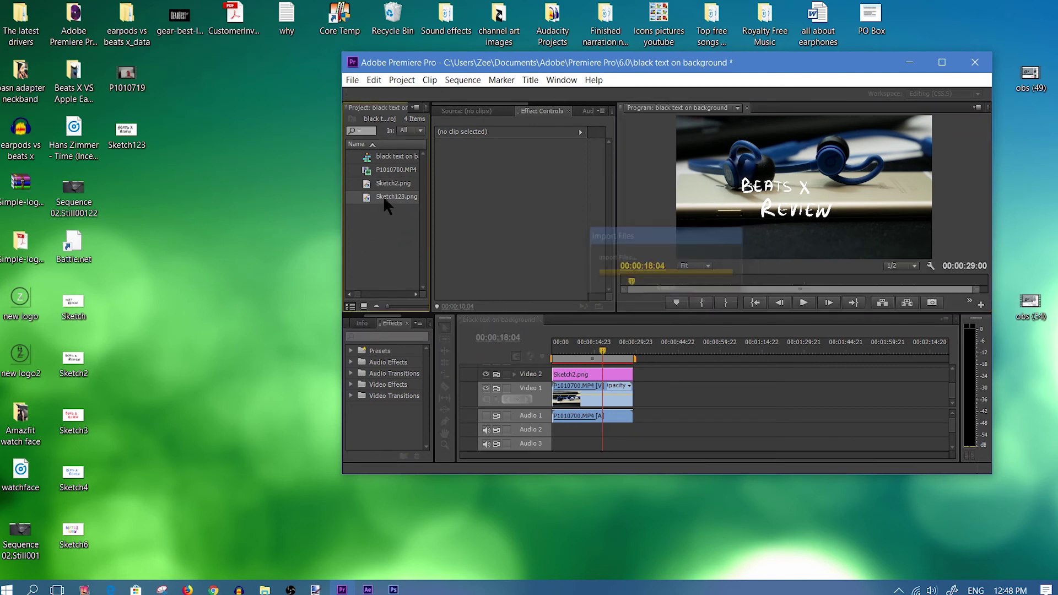
click(943, 63)
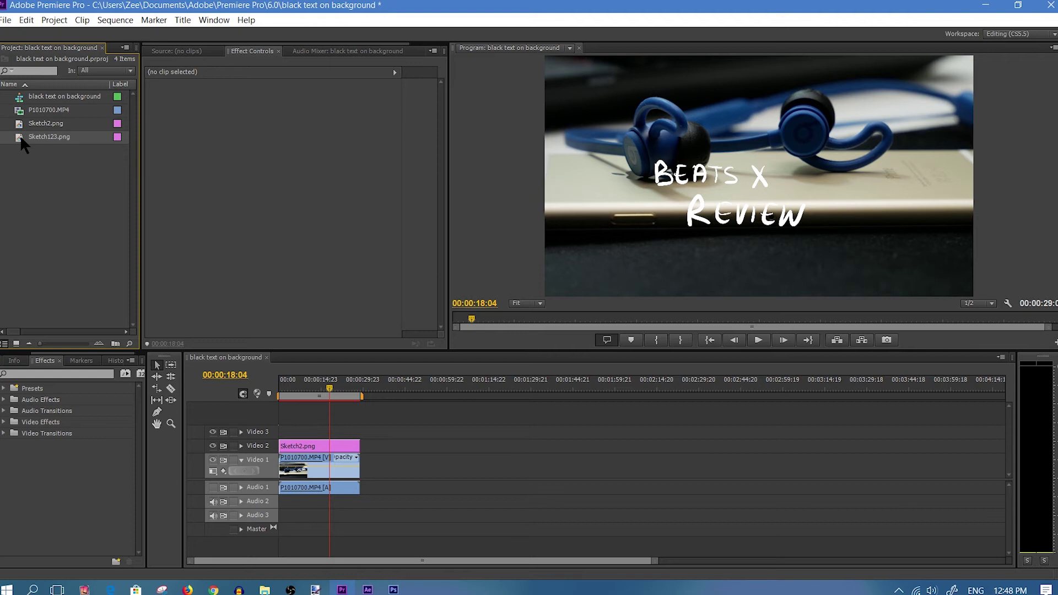
Step: Place P1010700.MP4 on Video 2 and Sketch123.png on Video 3, with the playhead over them
drag(30, 115, 380, 446)
mouse_move(21, 137)
mouse_down()
mouse_move(386, 432)
mouse_move(416, 436)
mouse_move(430, 454)
mouse_up()
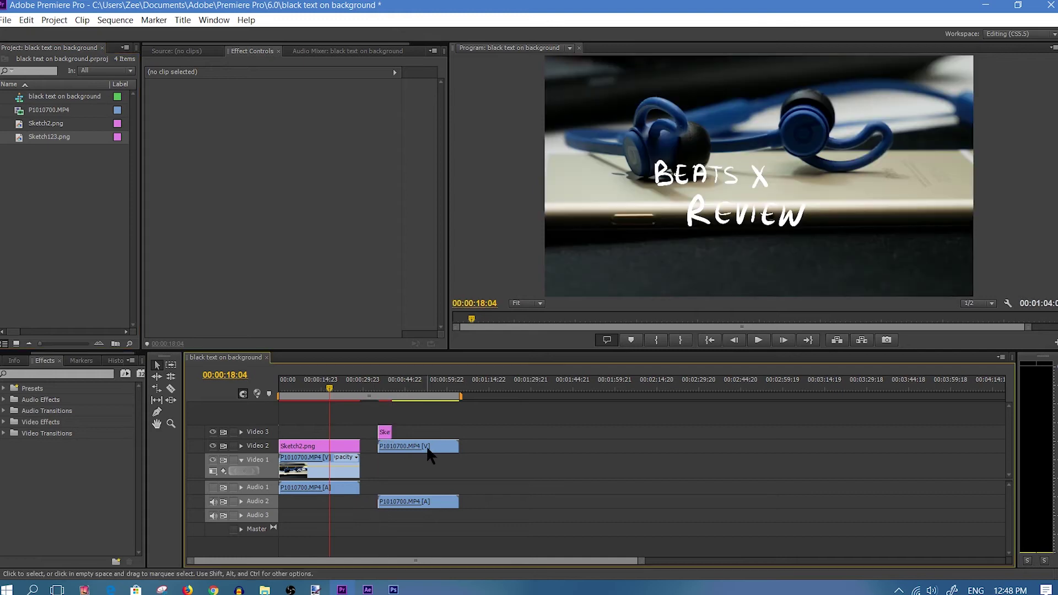
click(388, 386)
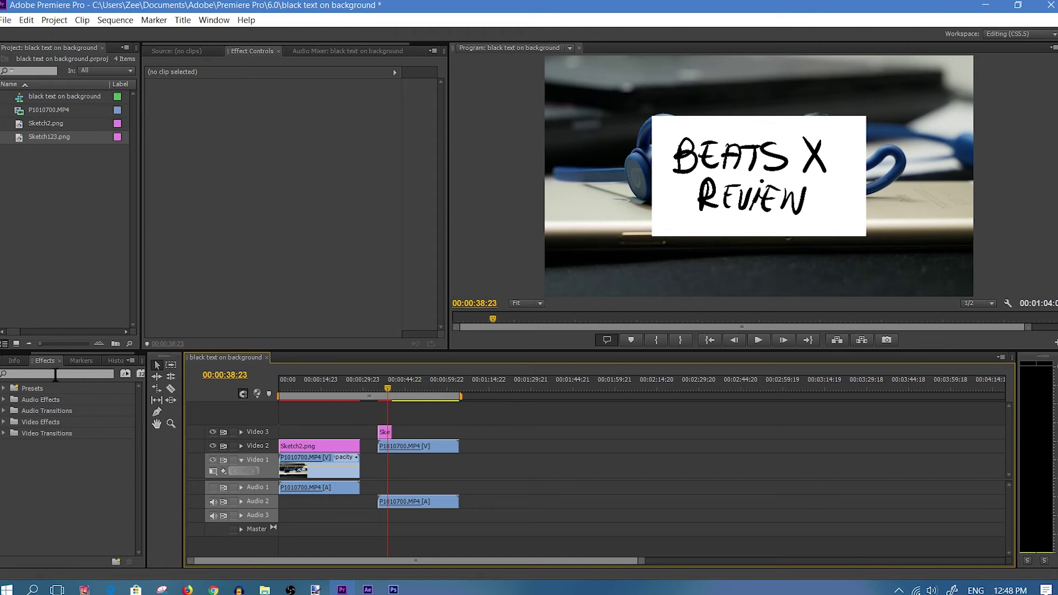
Step: Apply the Invert effect to Sketch123.png and lengthen it to span the footage clip
click(35, 374)
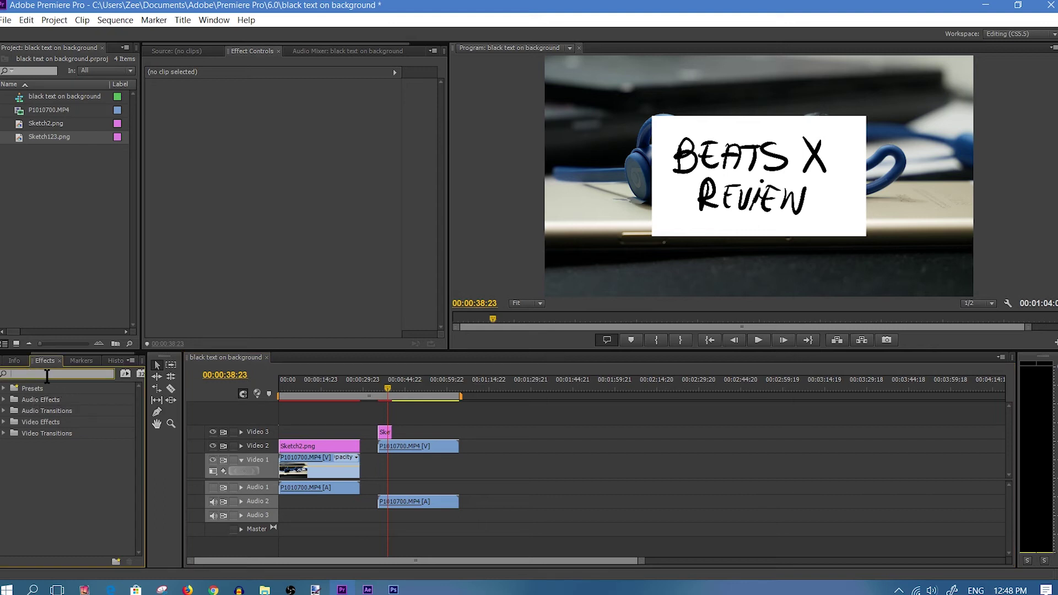
text(invert)
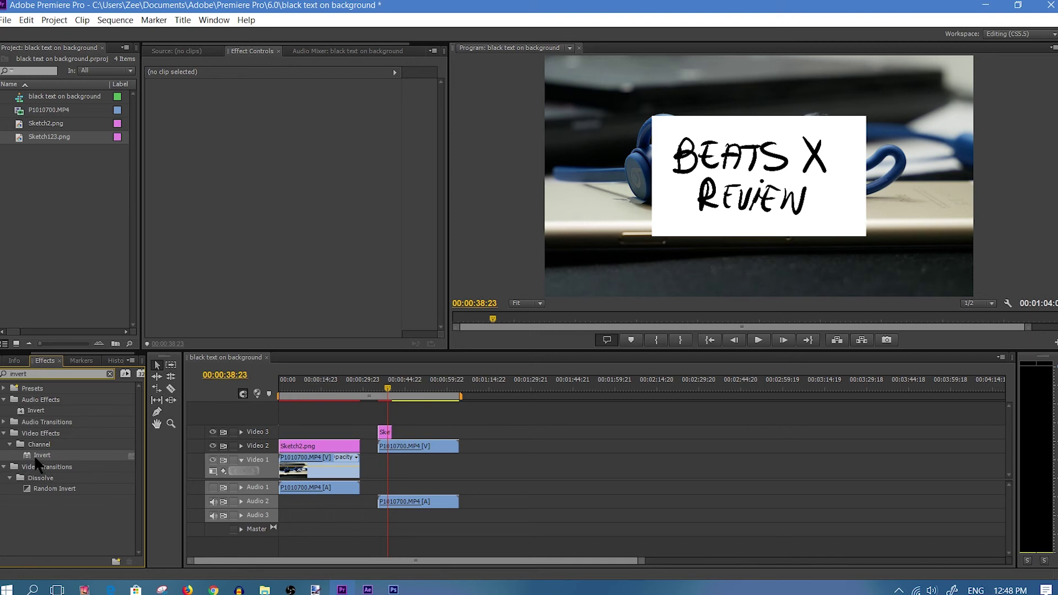
mouse_move(34, 454)
mouse_down()
mouse_move(200, 480)
mouse_move(385, 431)
mouse_up()
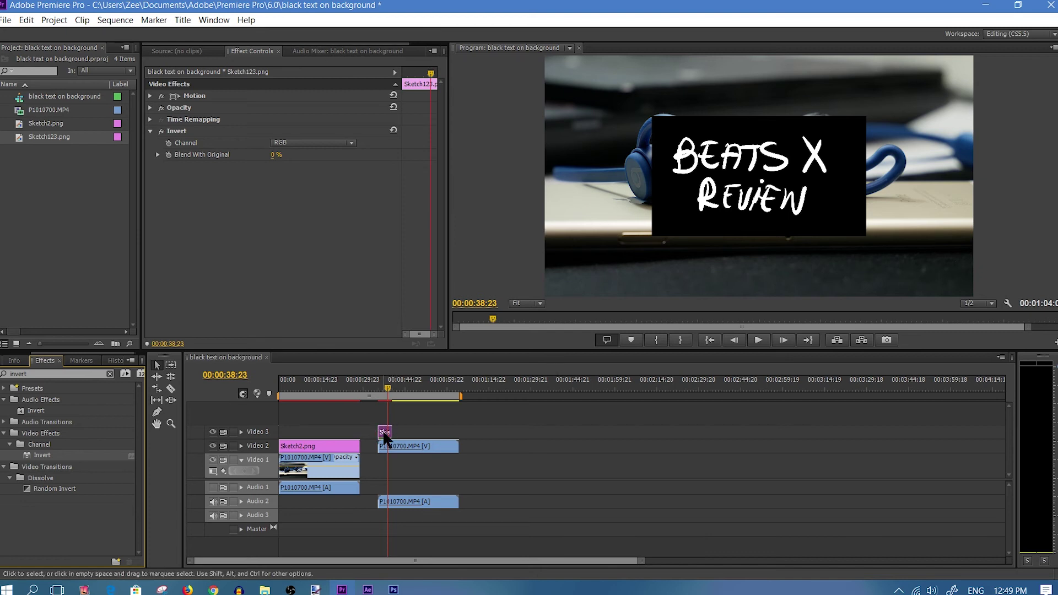
drag(391, 432, 458, 435)
Step: Shorten the Sketch123 clip back and set its Opacity blend mode to Lighten
click(404, 429)
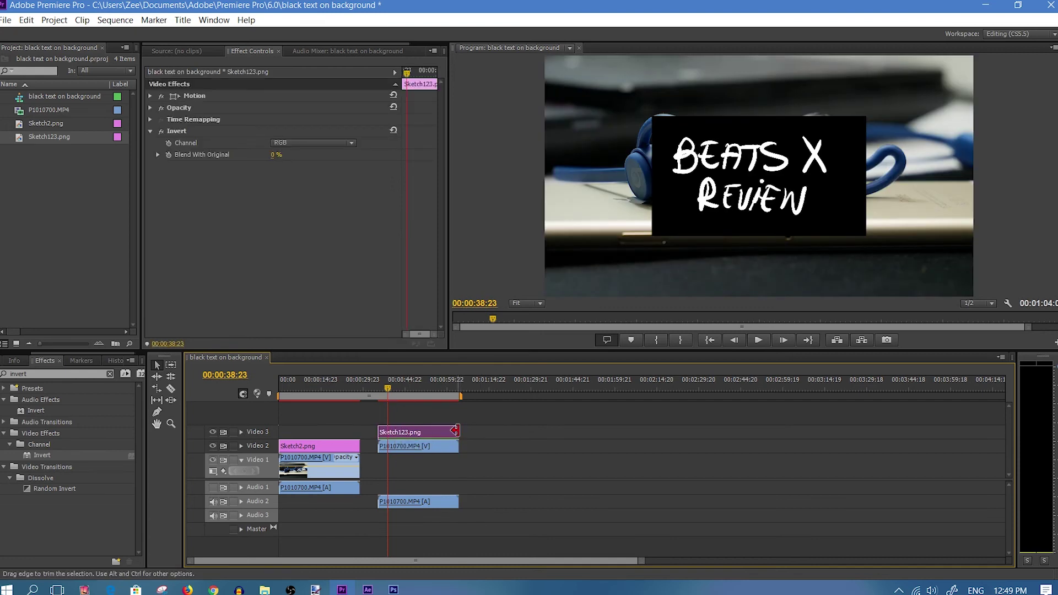
drag(455, 430, 391, 432)
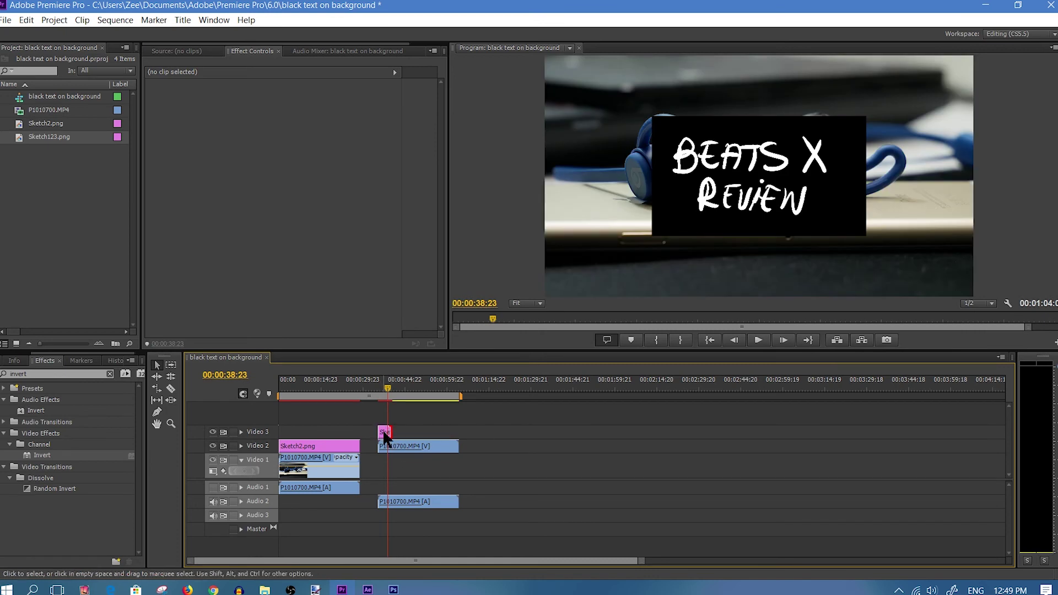
click(384, 434)
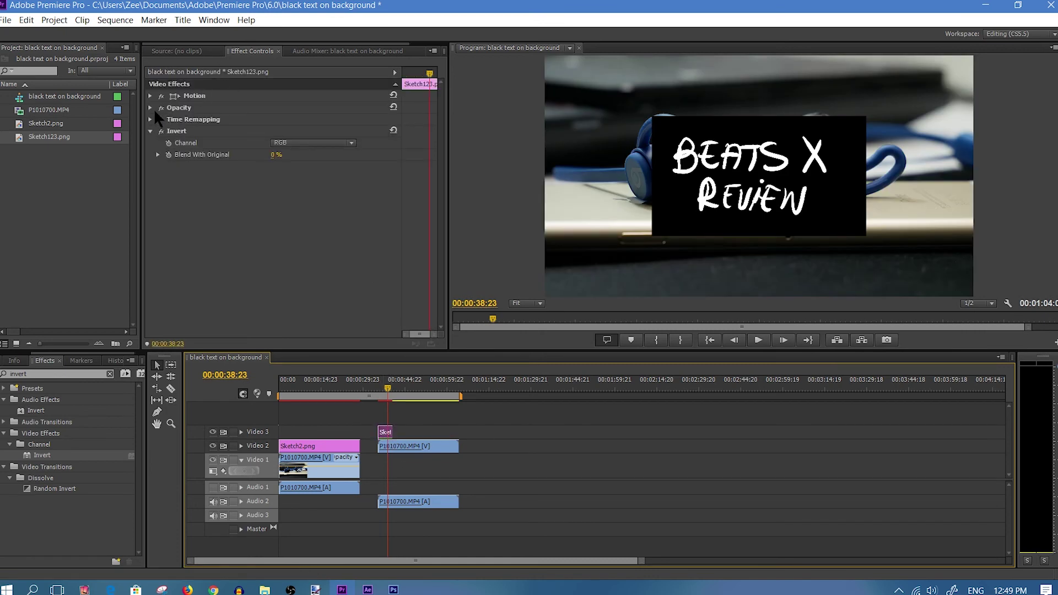
click(149, 107)
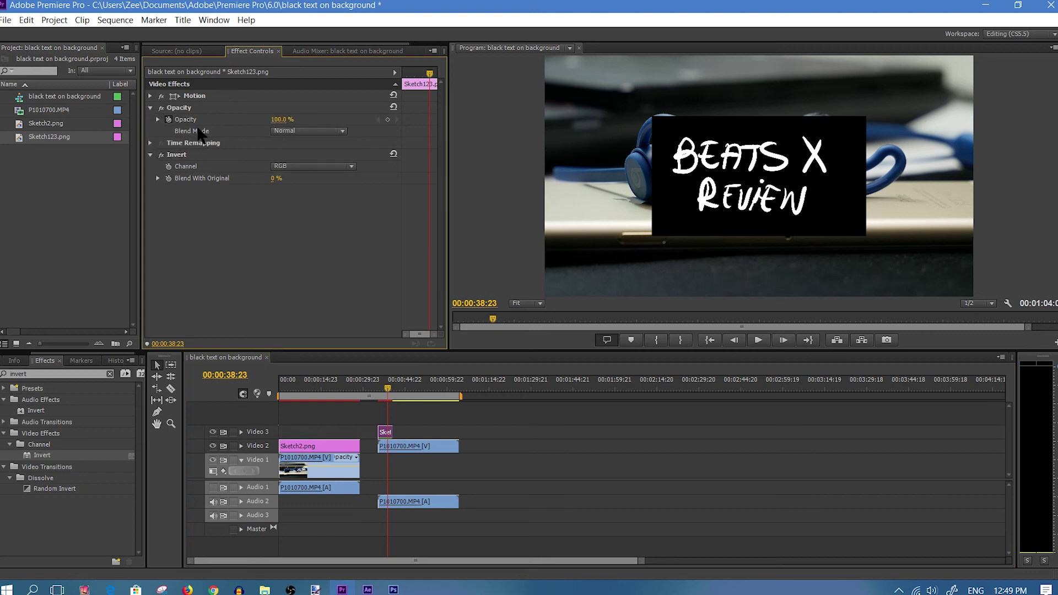
click(288, 132)
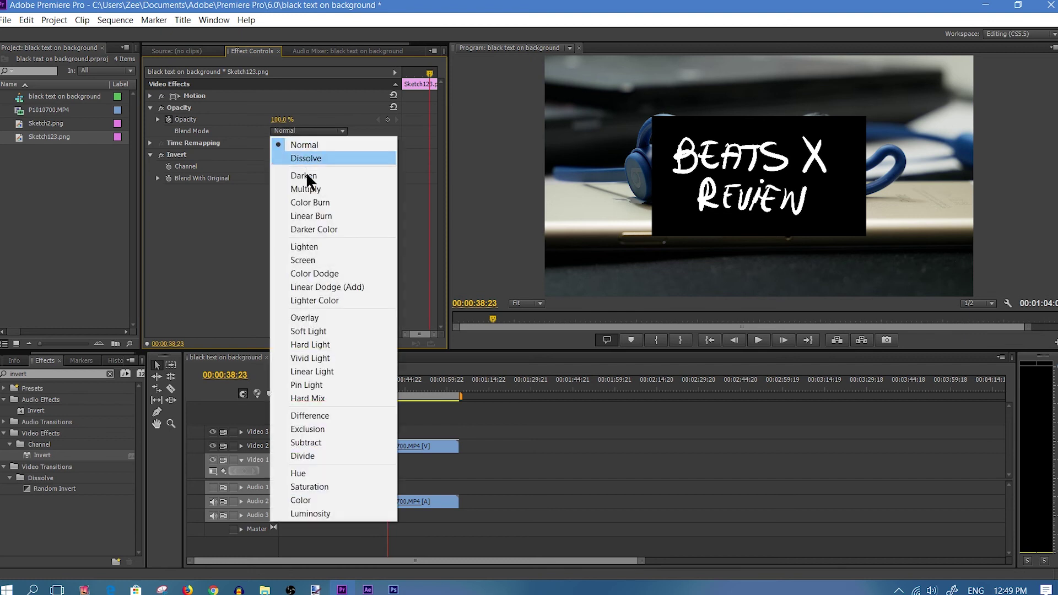
click(326, 245)
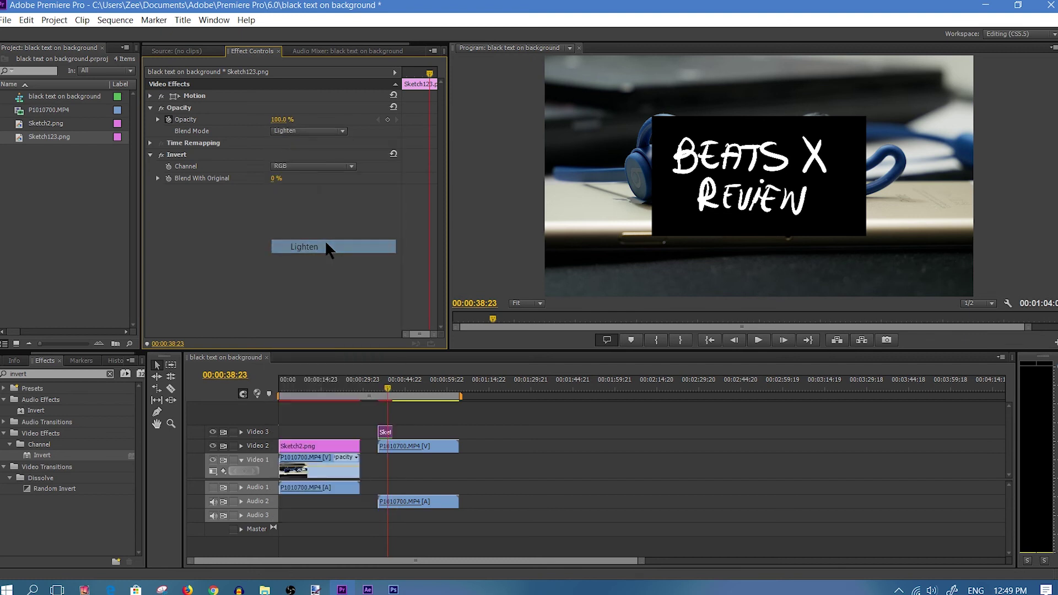
Step: Nudge the title slightly left and down in the preview and extend the Sketch123 clip
click(768, 175)
drag(775, 171, 770, 177)
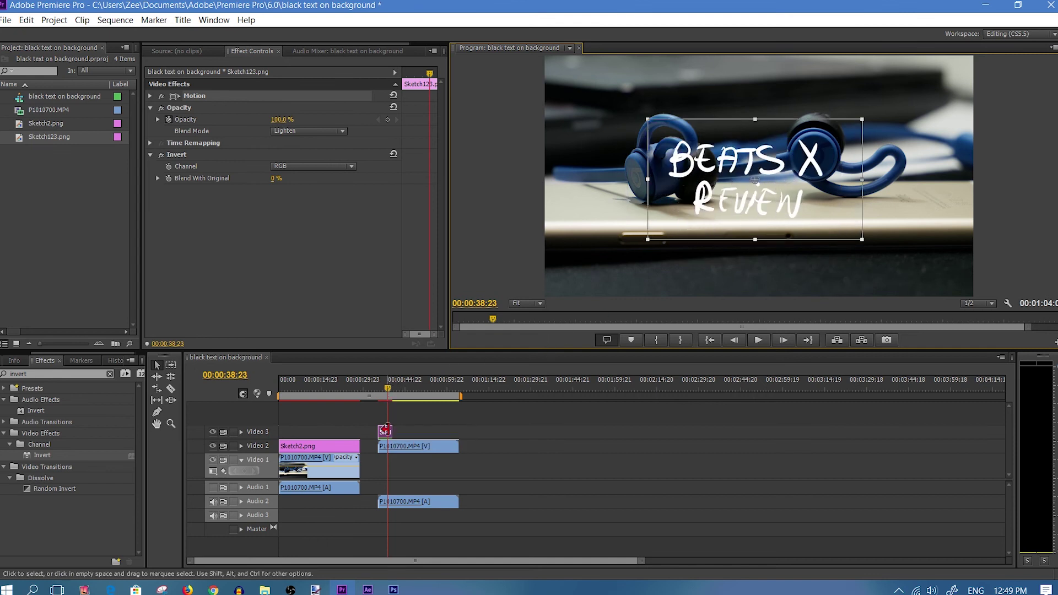
drag(391, 432, 423, 428)
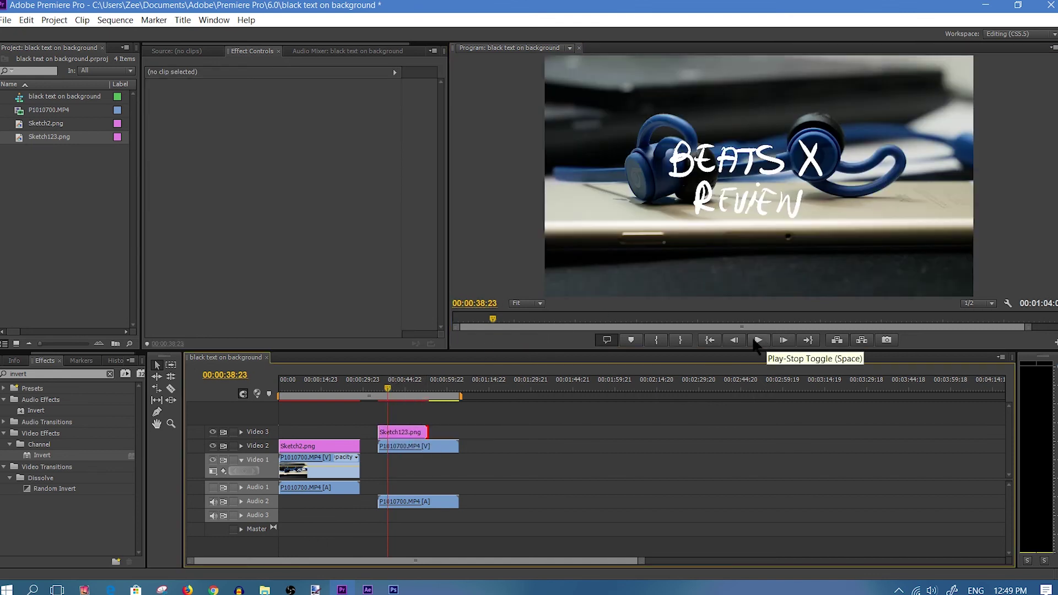